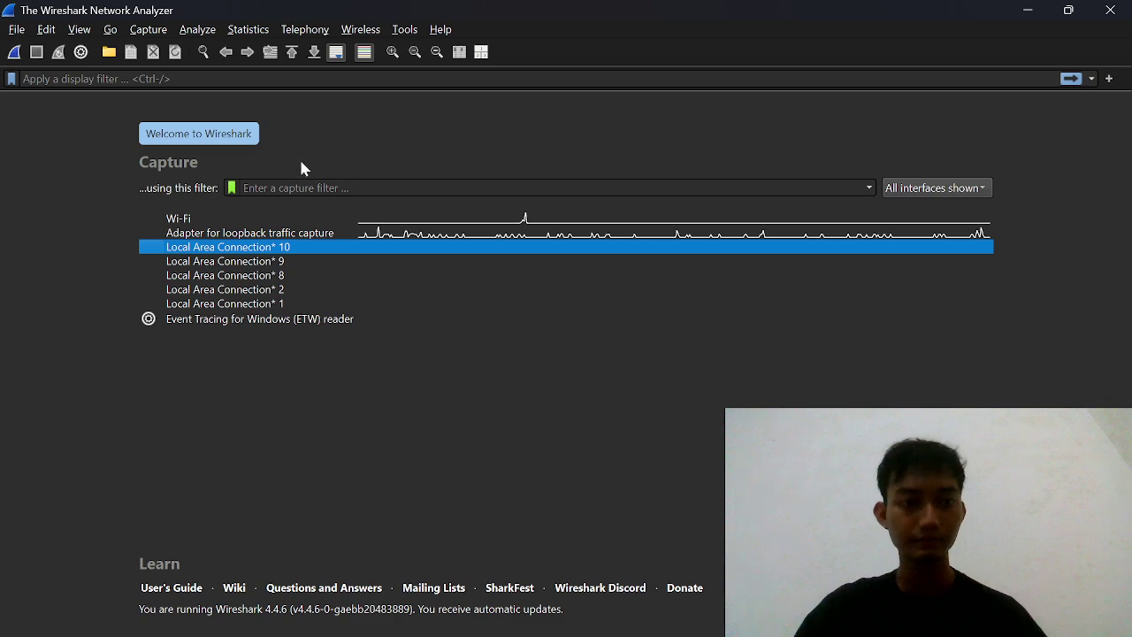
# - Capture packets on the Wi-Fi interface, then stop the capture
pyautogui.click(335, 218)
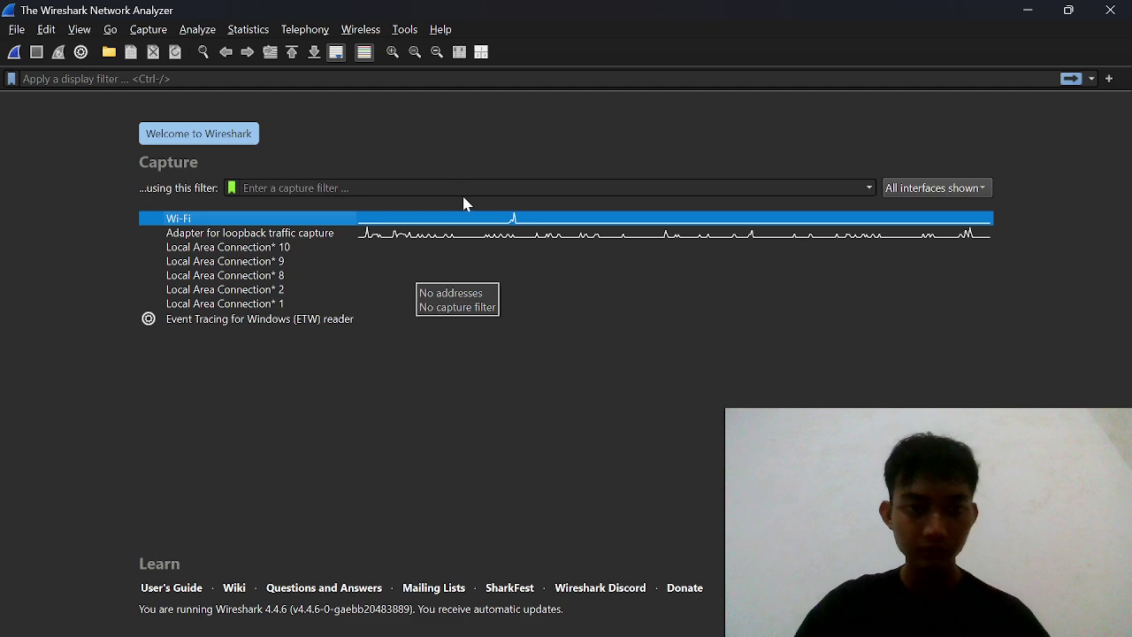
pyautogui.doubleClick(411, 219)
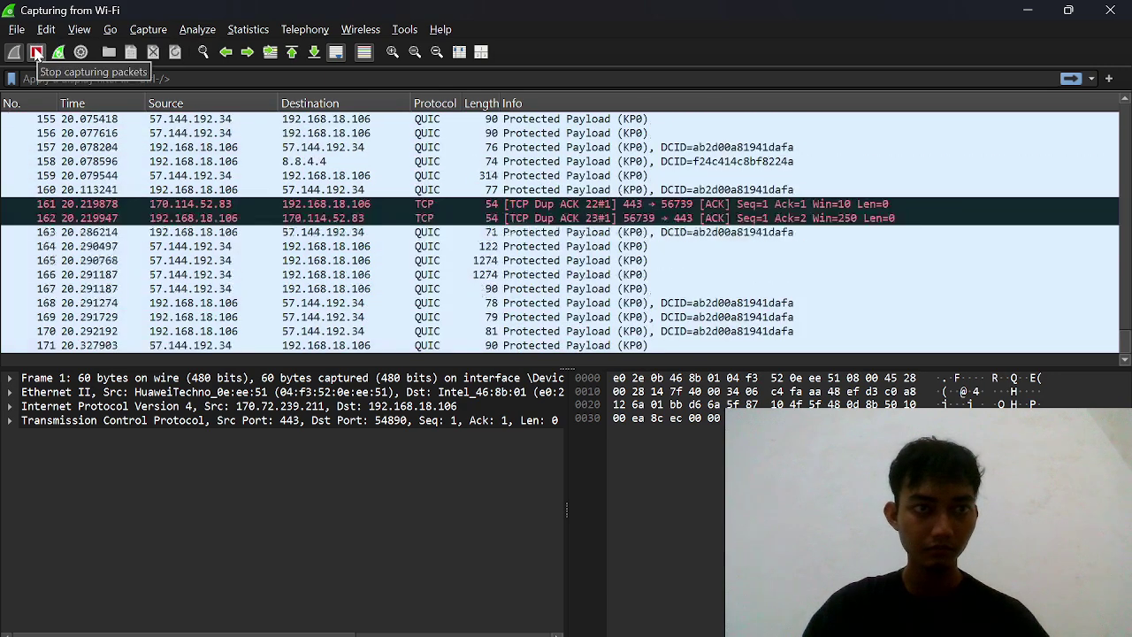
pyautogui.click(36, 53)
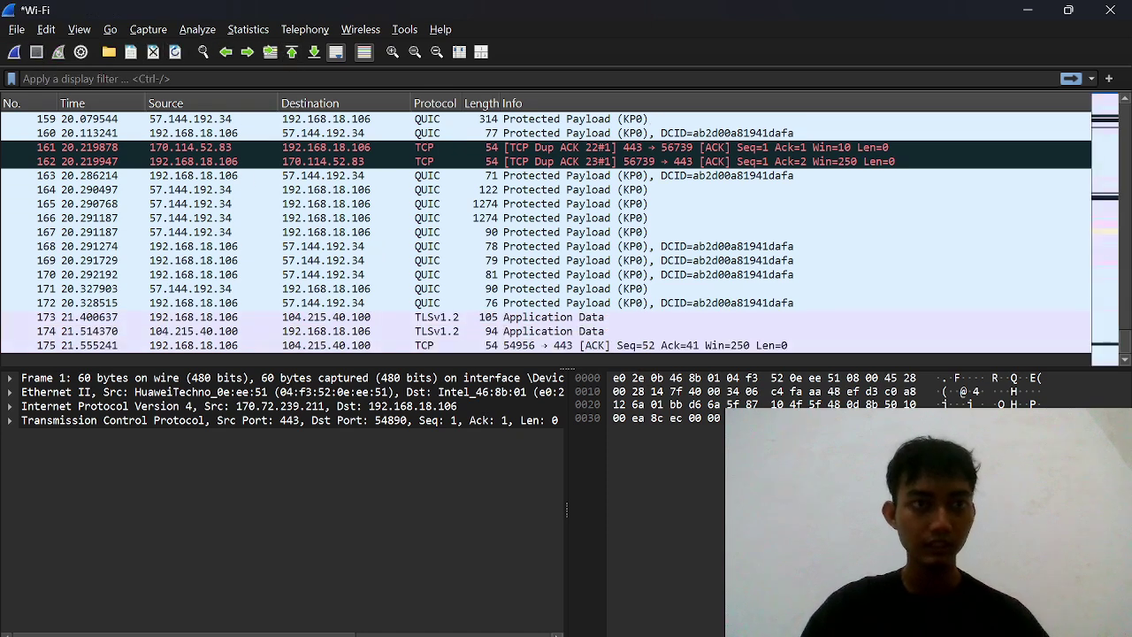
# - Open the conversation statistics for the Wi-Fi capture and show the TCP conversations
pyautogui.click(251, 33)
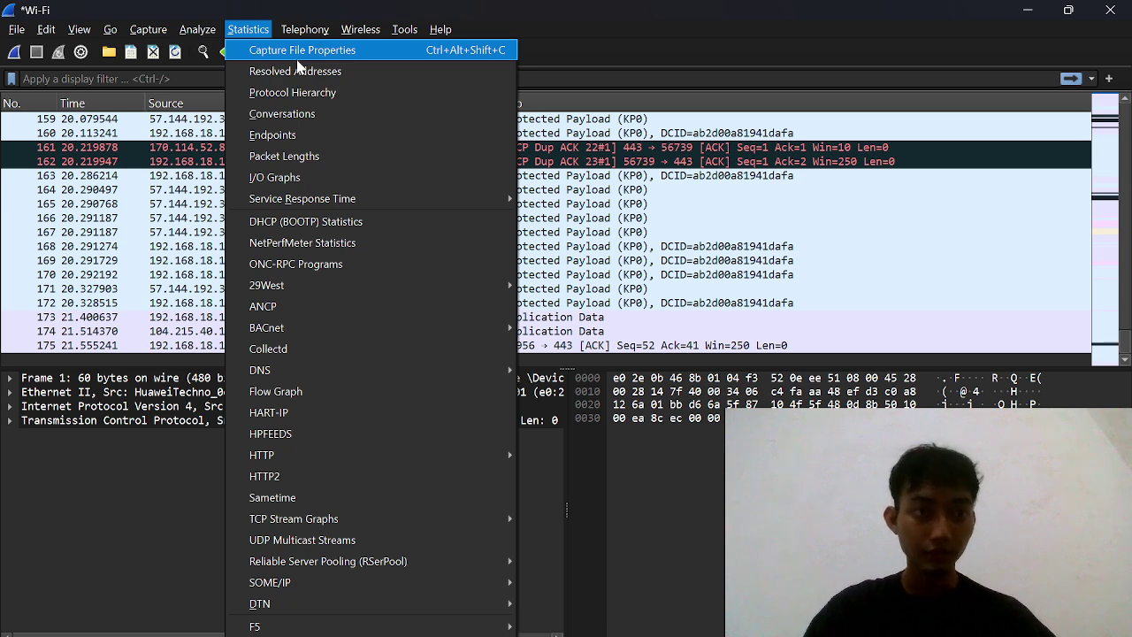
pyautogui.click(309, 114)
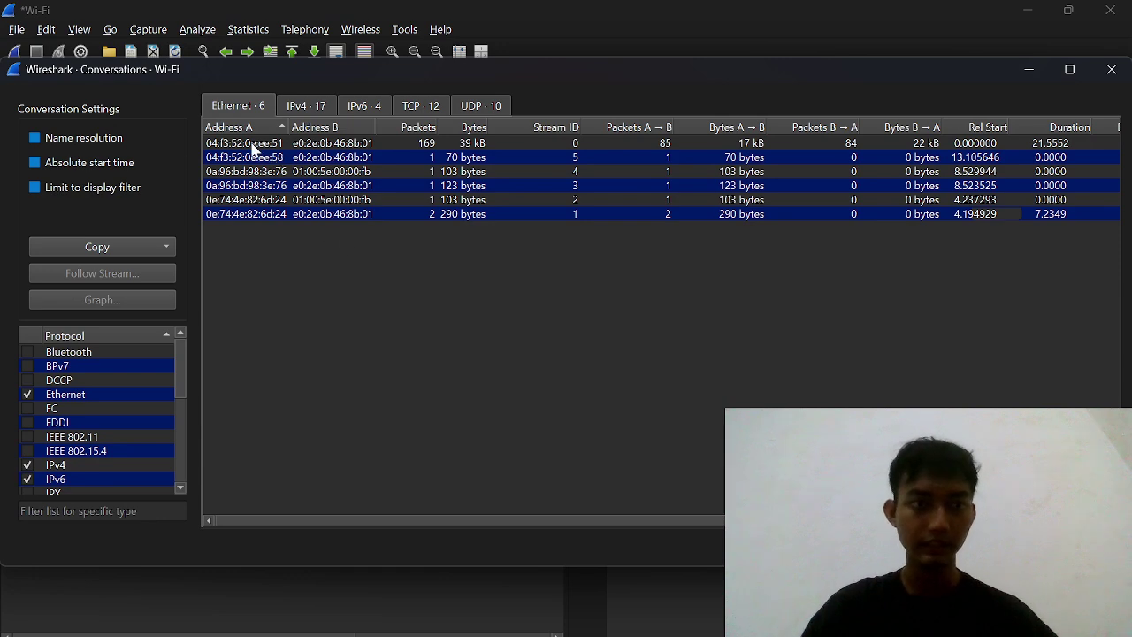
pyautogui.click(406, 107)
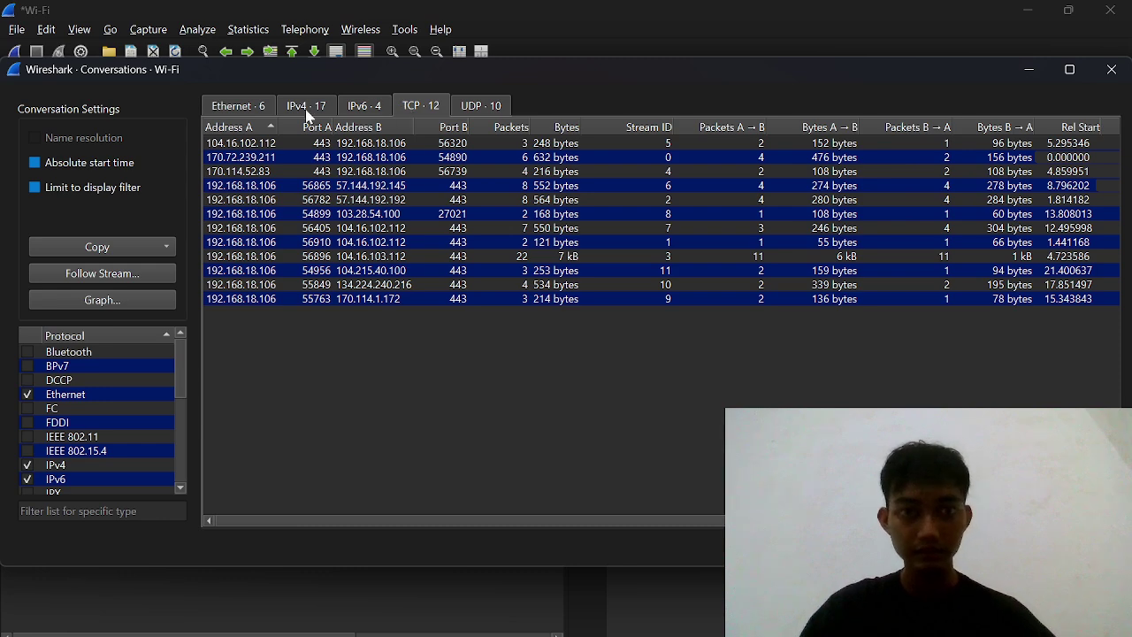
# - Review the Apply as Filter direction options for the 170.114.52.83 TCP conversation, then dismiss the conversations window
pyautogui.rightClick(241, 175)
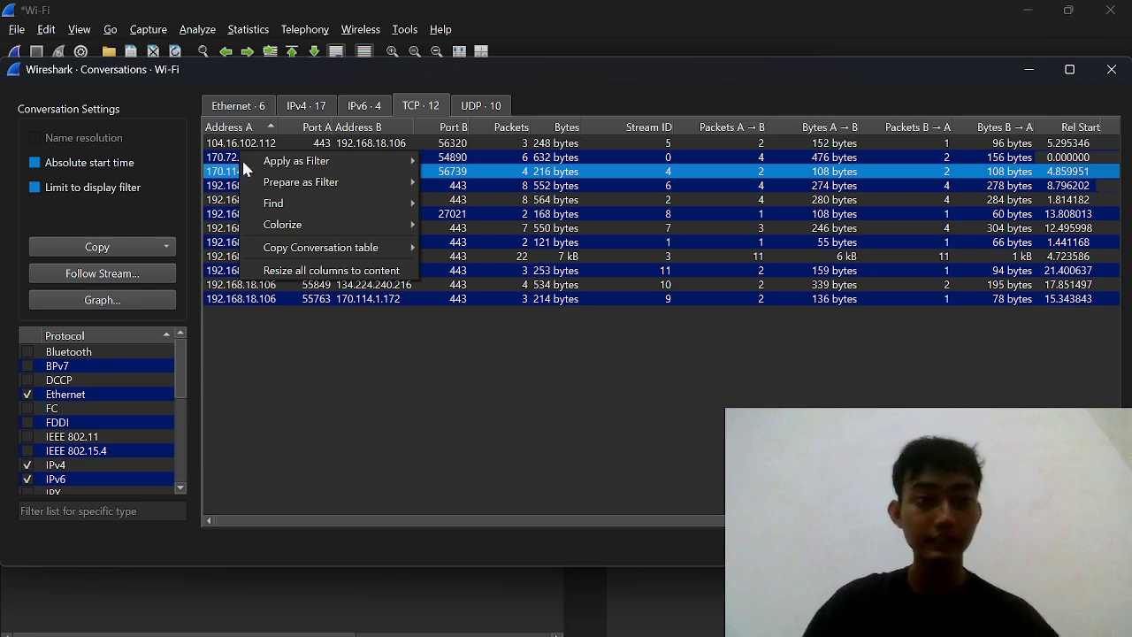
pyautogui.moveTo(252, 169)
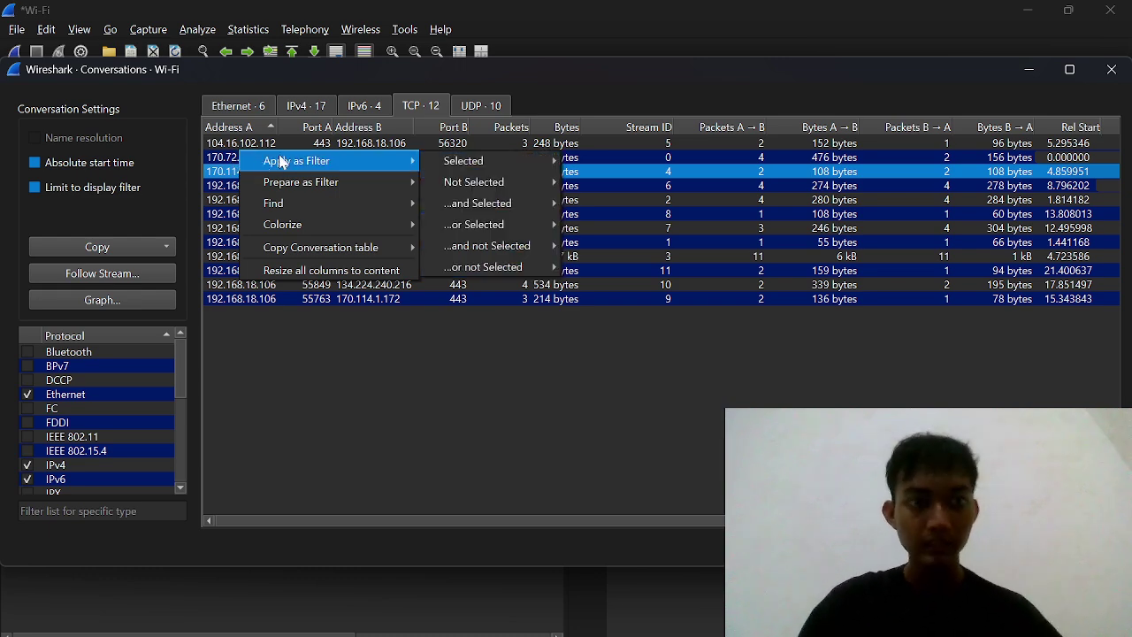
pyautogui.moveTo(436, 156)
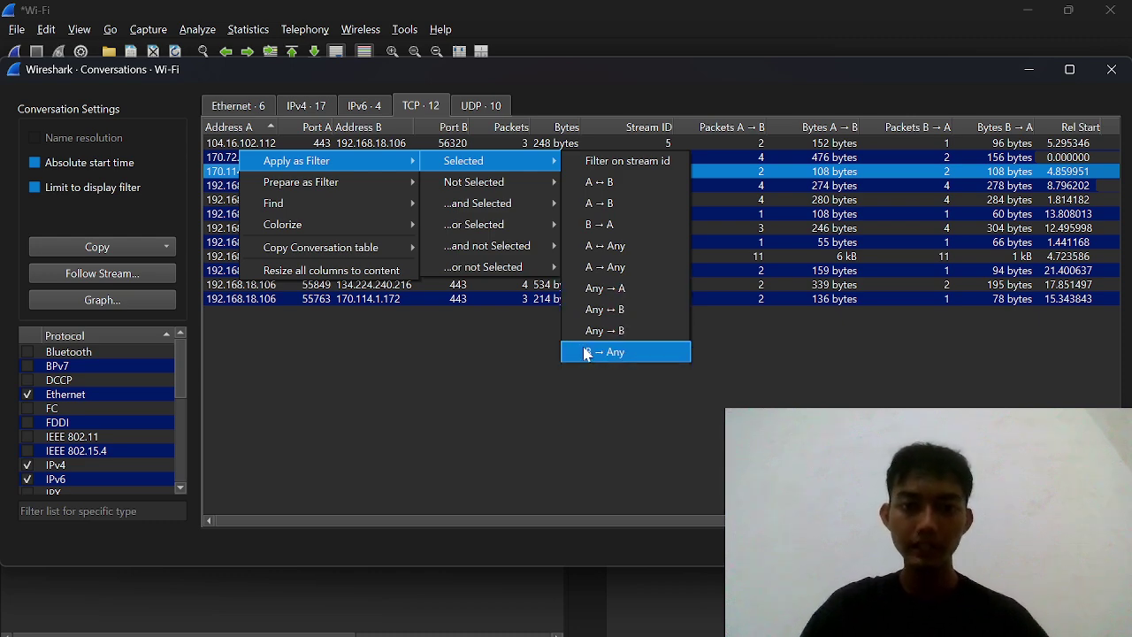
pyautogui.click(515, 376)
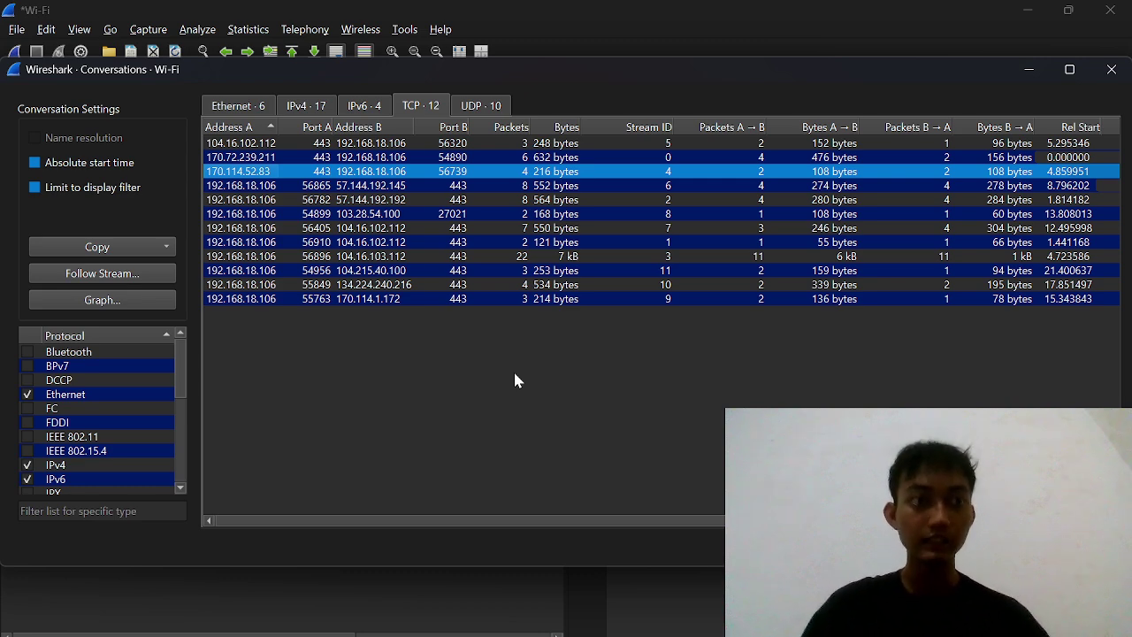
pyautogui.click(1024, 78)
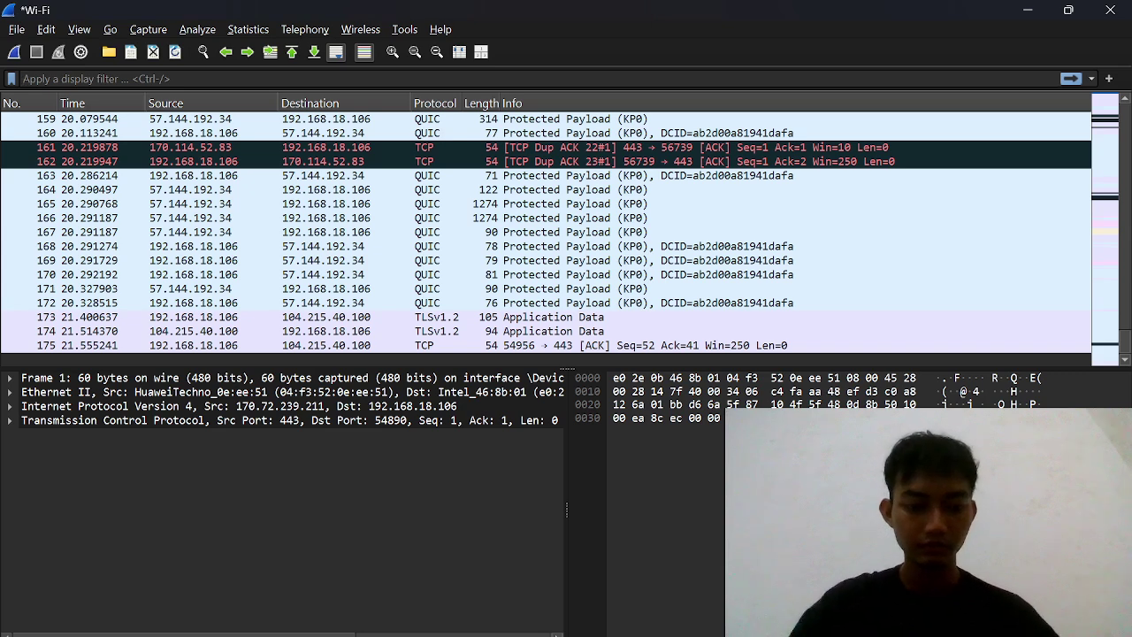
# - Fill the display filter with the suggested expression tcp.port == 80 || udp.port == 80
pyautogui.write('tcp')
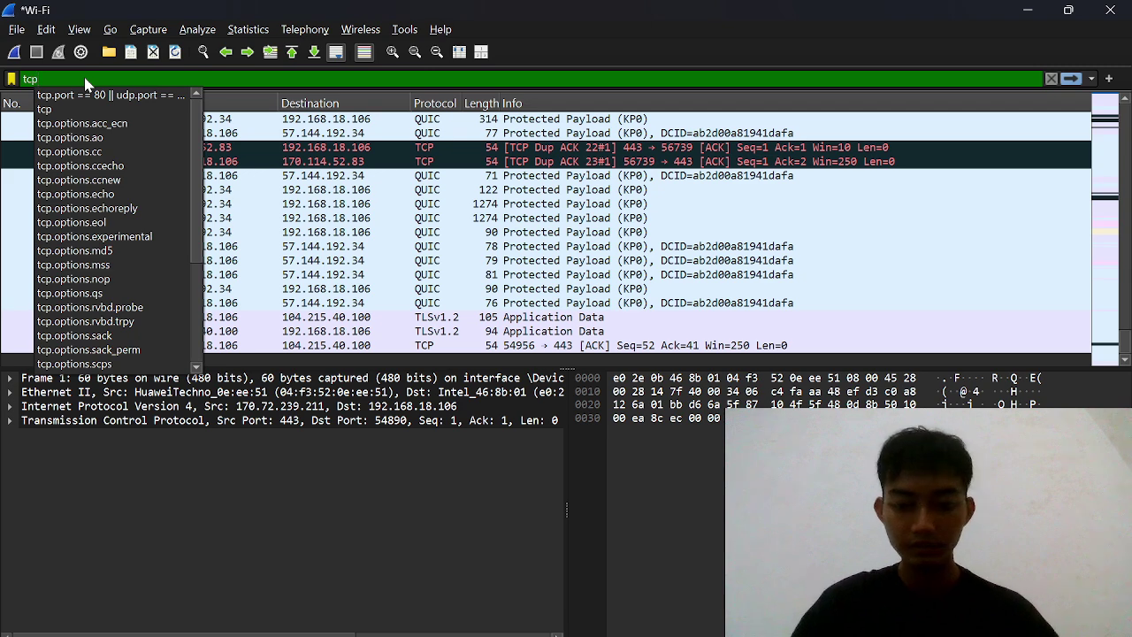
pyautogui.write('.')
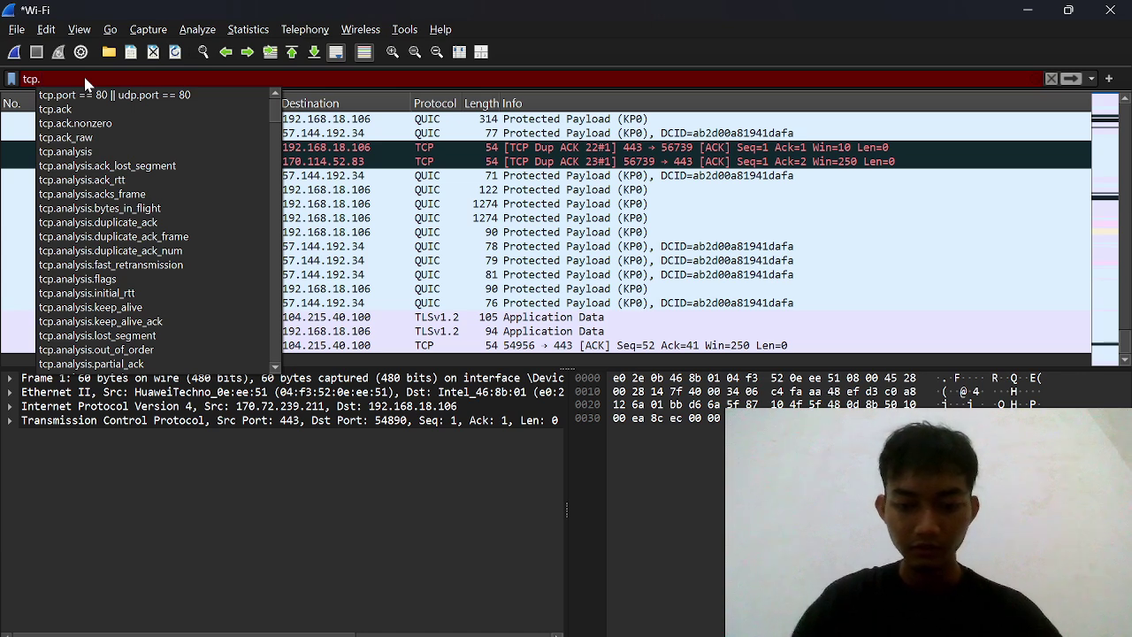
pyautogui.write('port')
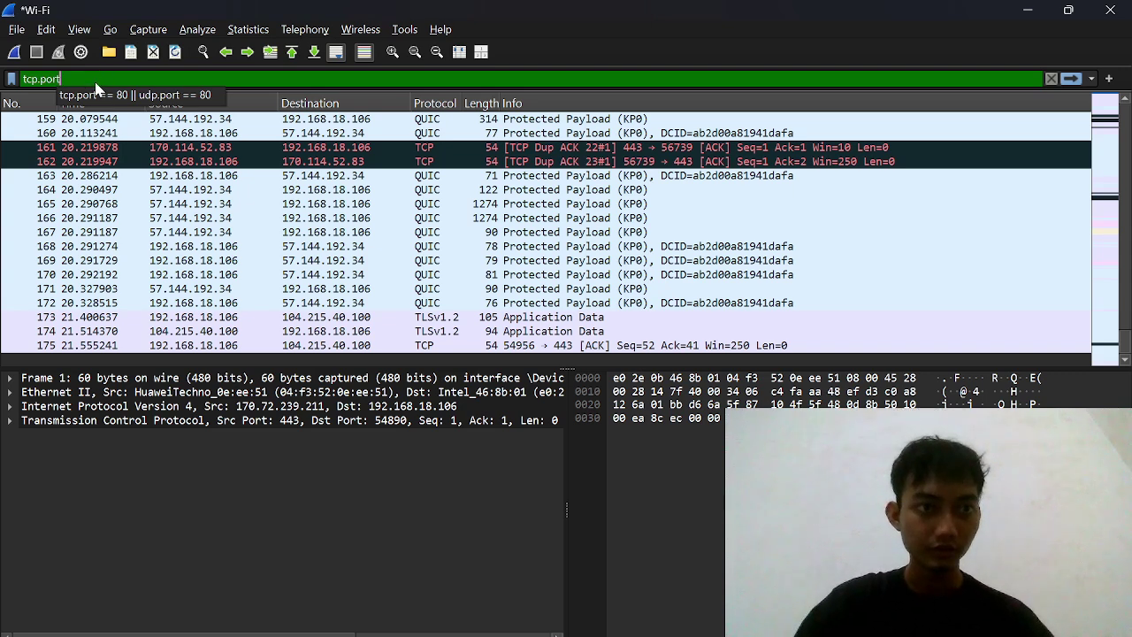
pyautogui.click(97, 96)
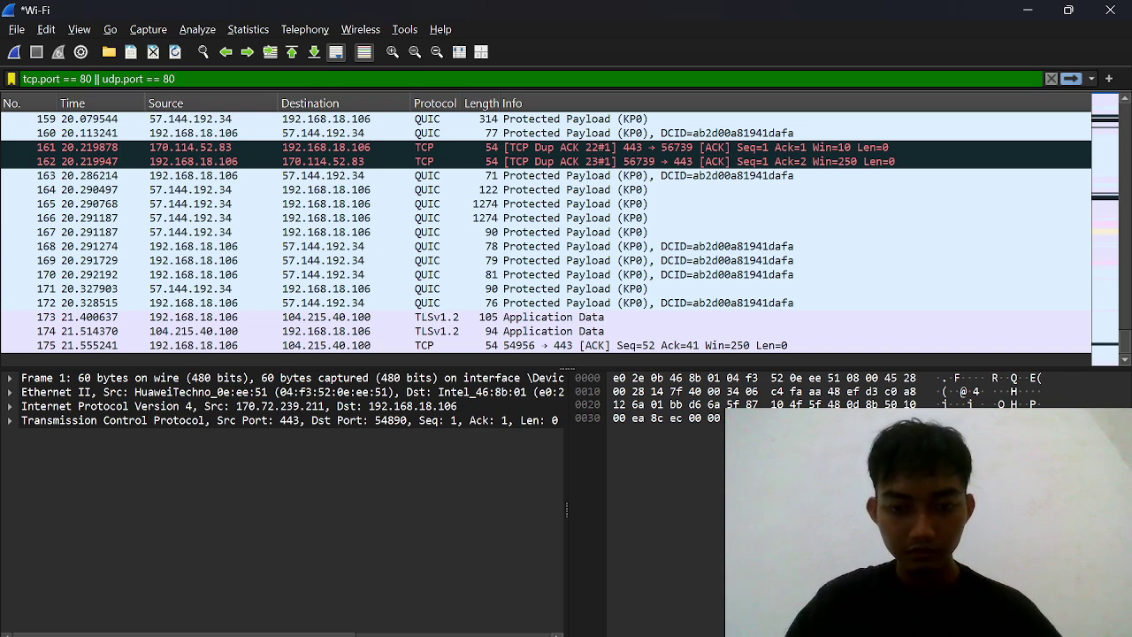
# - Remove the UDP condition from the display filter and apply it as tcp.port==80 without spaces
pyautogui.press('BackSpace')
pyautogui.press('BackSpace')
pyautogui.press('BackSpace')
pyautogui.press('BackSpace')
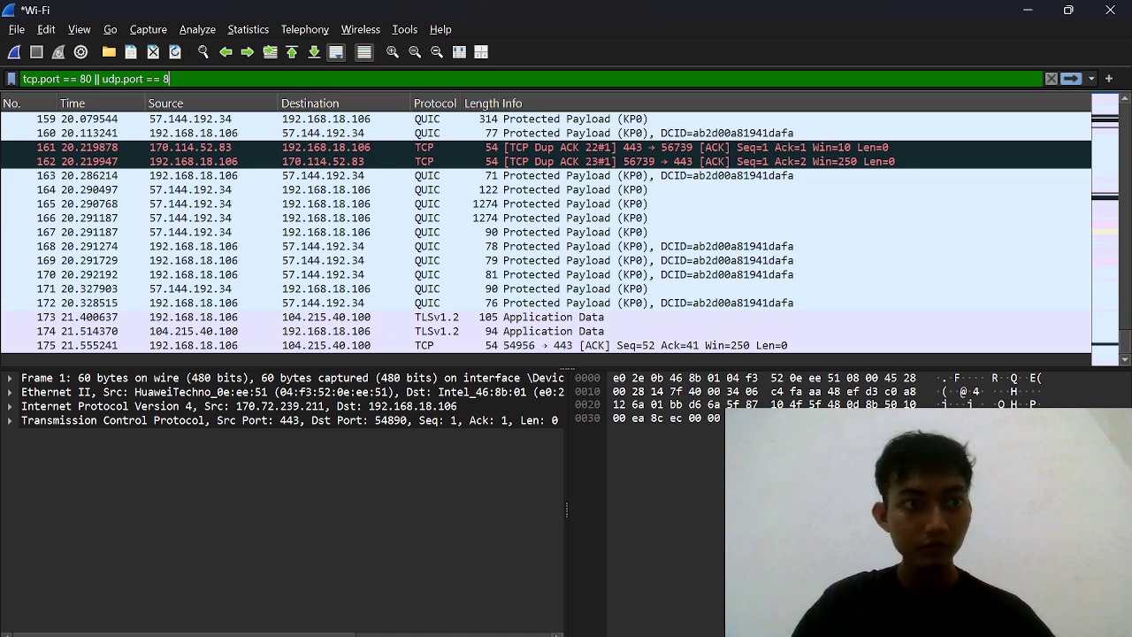
pyautogui.press('BackSpace')
pyautogui.press('BackSpace')
pyautogui.press('BackSpace')
pyautogui.press('BackSpace')
pyautogui.press('BackSpace')
pyautogui.press('BackSpace')
pyautogui.press('BackSpace')
pyautogui.press('BackSpace')
pyautogui.press('BackSpace')
pyautogui.press('BackSpace')
pyautogui.press('BackSpace')
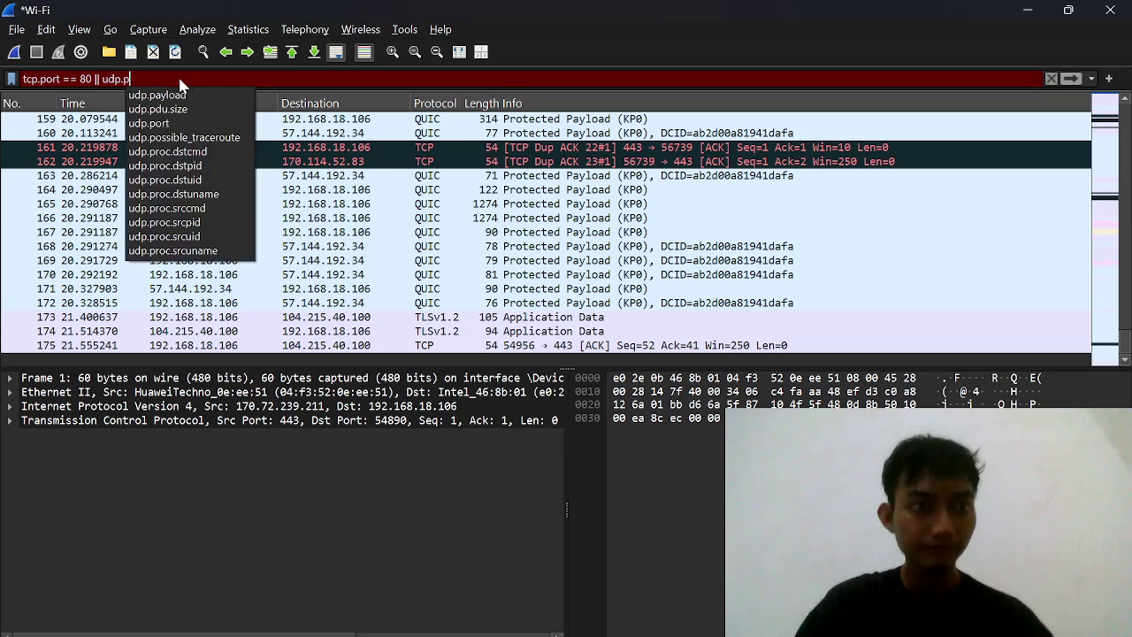
pyautogui.press('BackSpace')
pyautogui.press('BackSpace')
pyautogui.press('BackSpace')
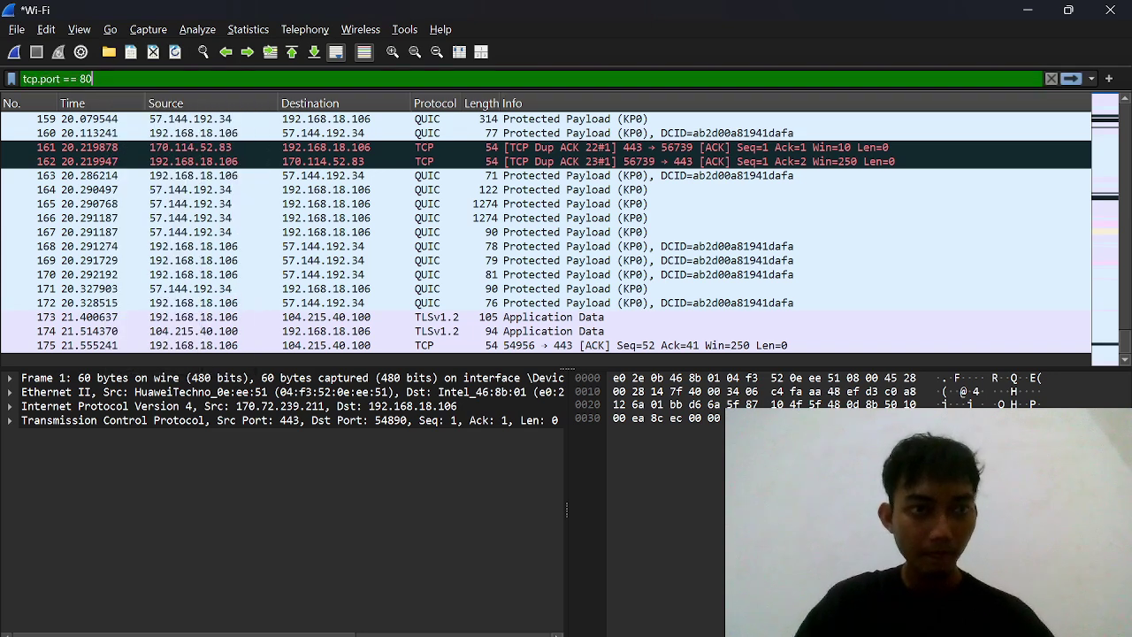
pyautogui.press('Return')
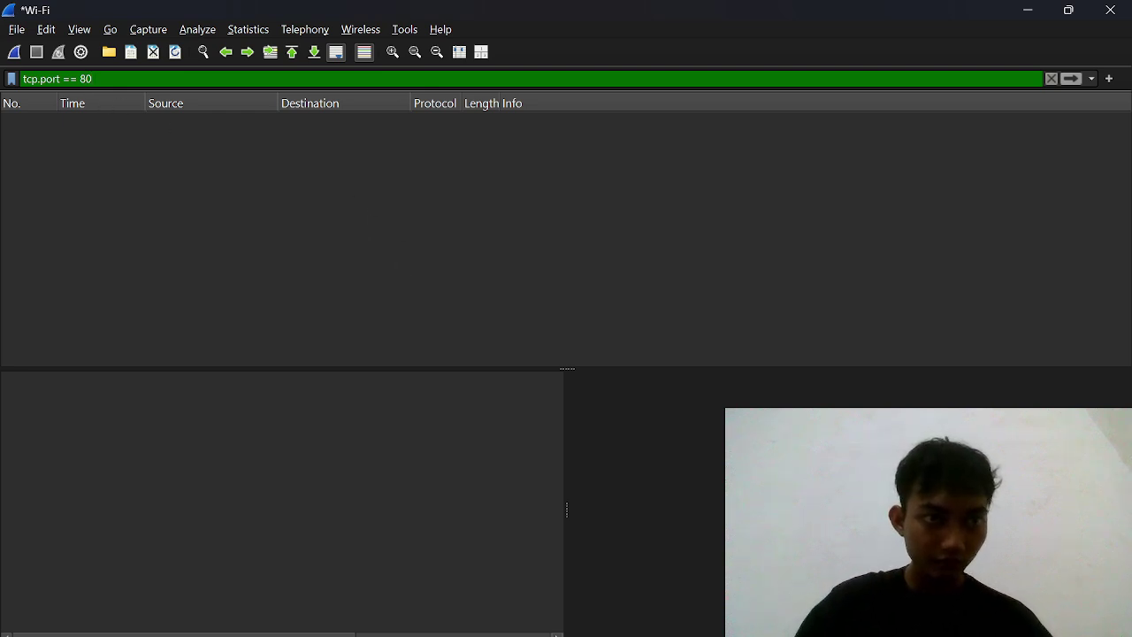
pyautogui.press('BackSpace')
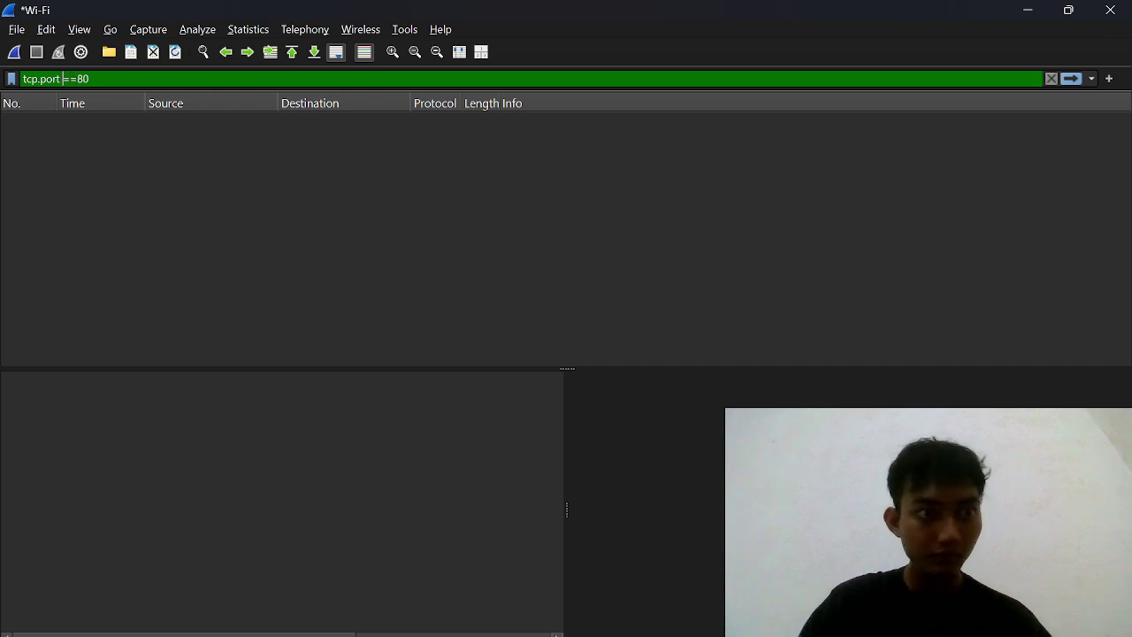
pyautogui.press('BackSpace')
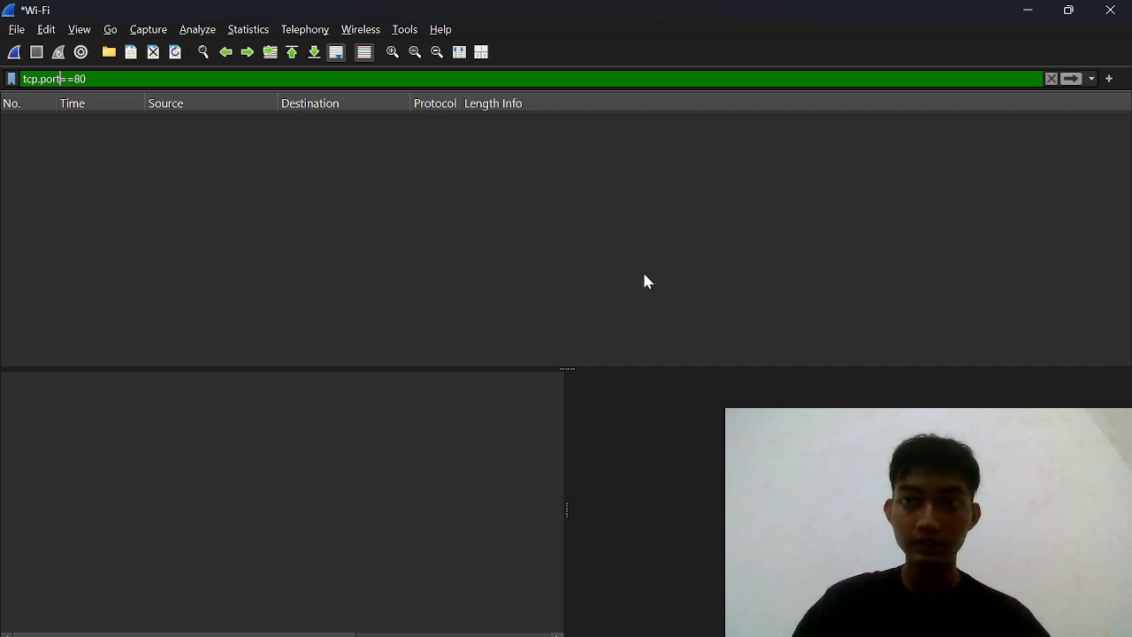
# - Quit Wireshark without saving the captured packets and minimize the Chrome and OBS windows
pyautogui.click(1105, 10)
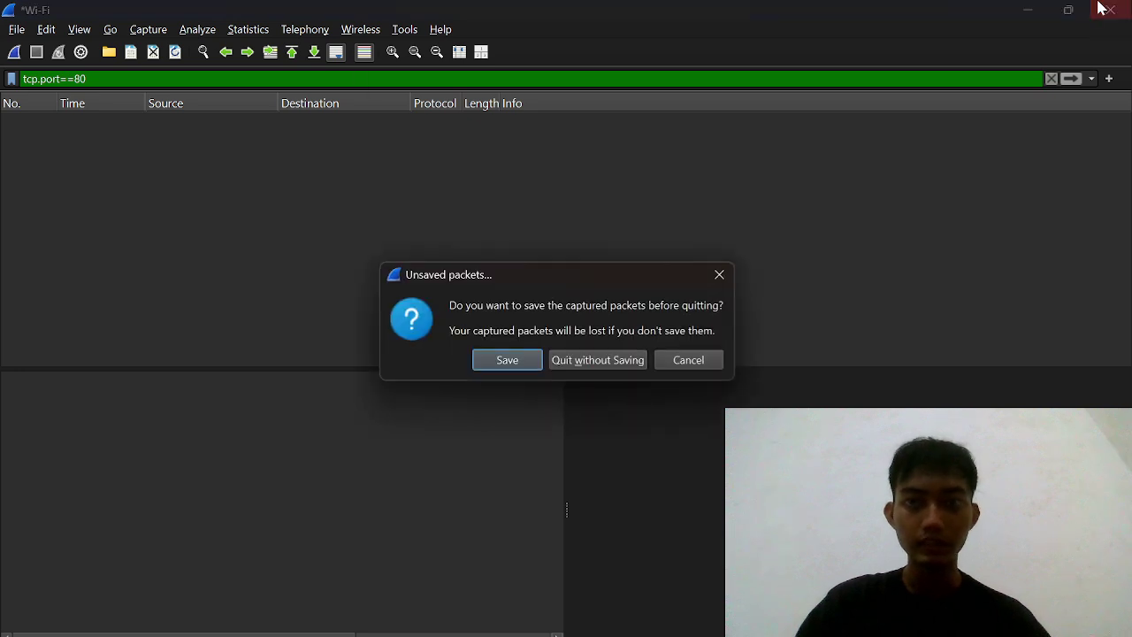
pyautogui.click(615, 360)
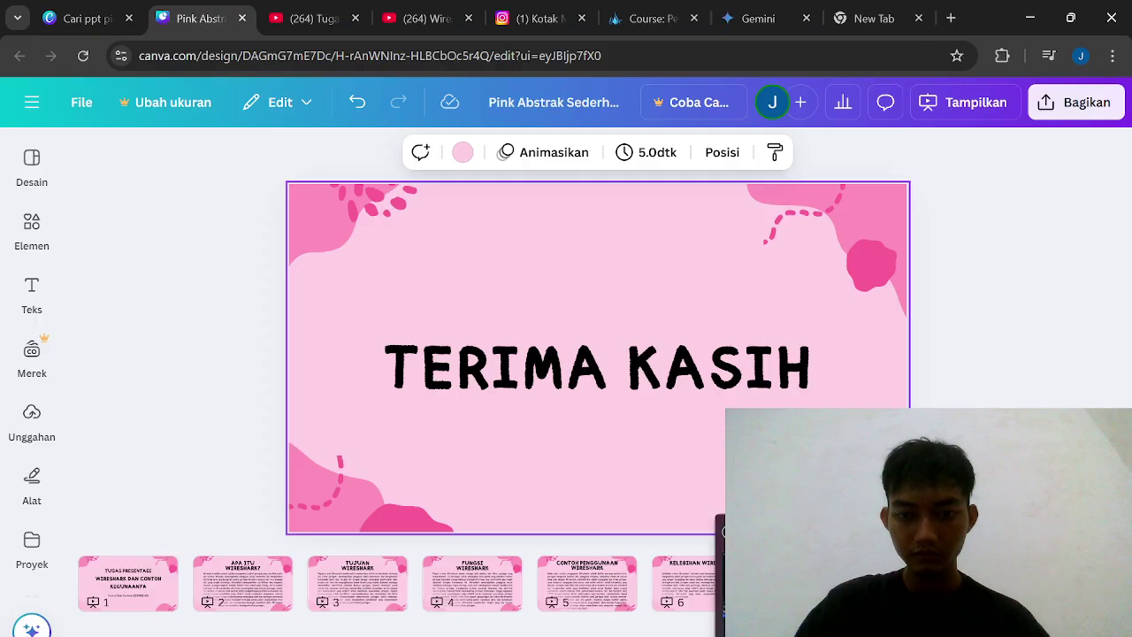
pyautogui.click(1031, 11)
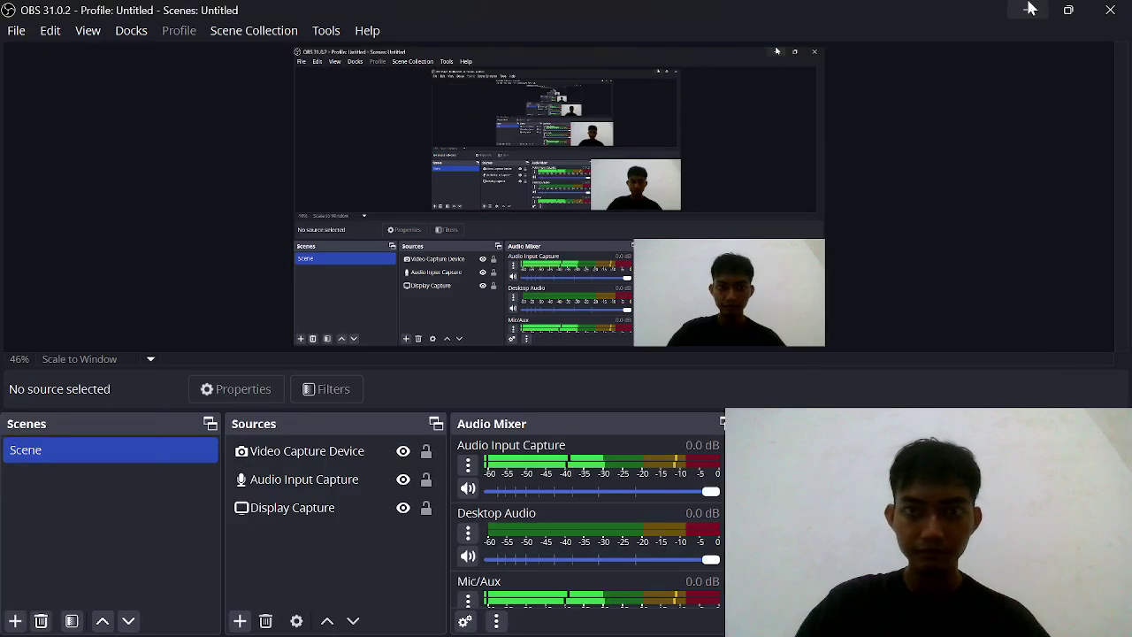
pyautogui.click(1029, 12)
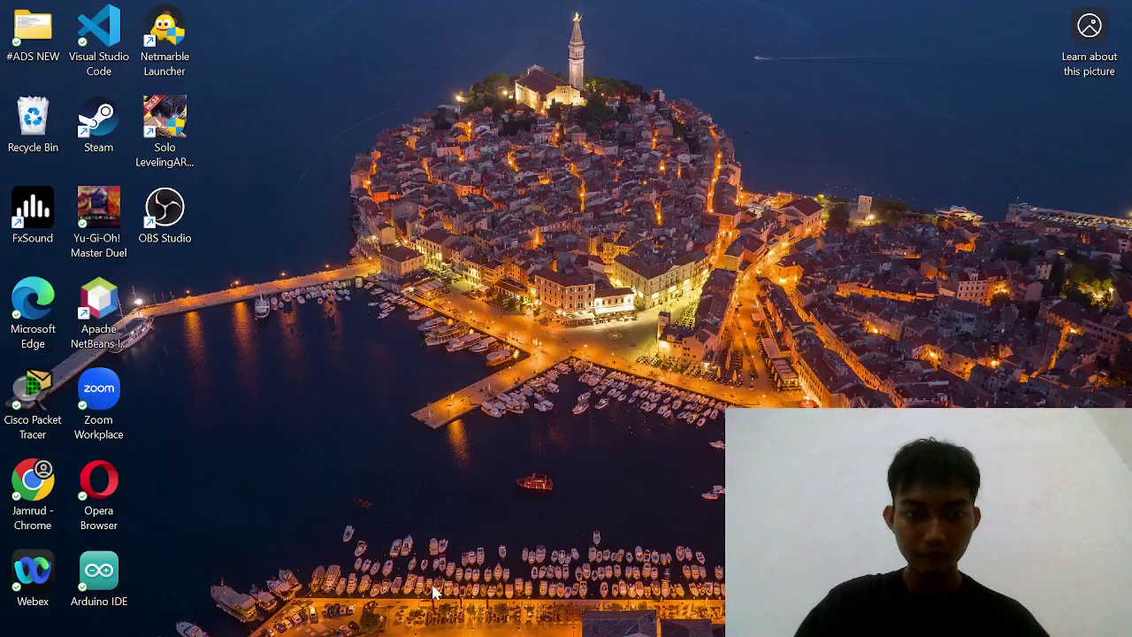
pyautogui.press('super')
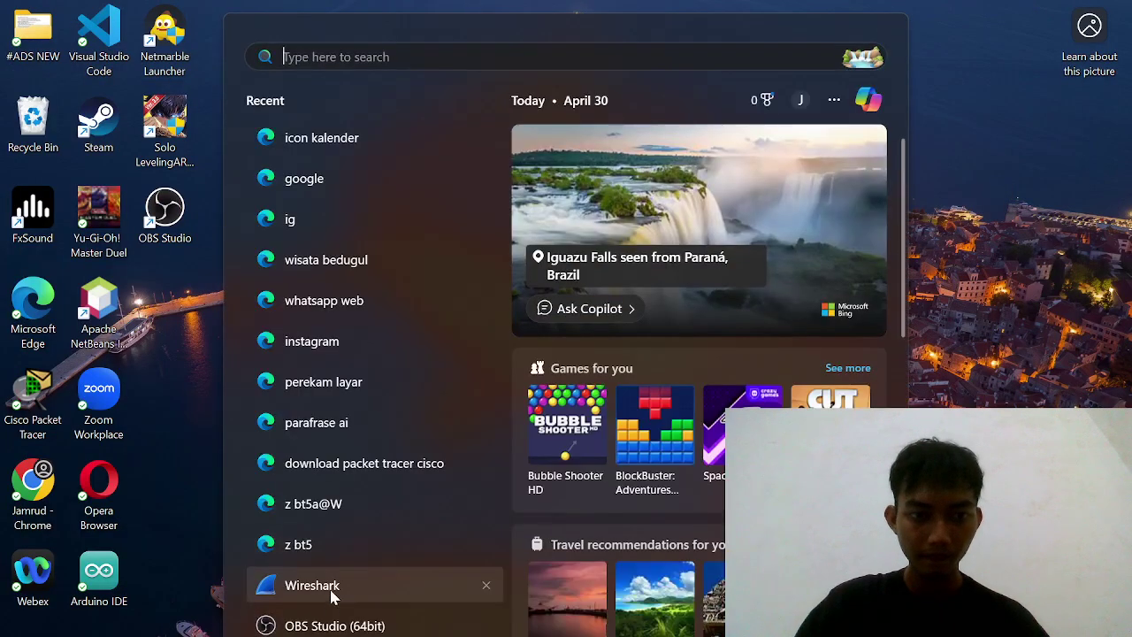
pyautogui.click(336, 591)
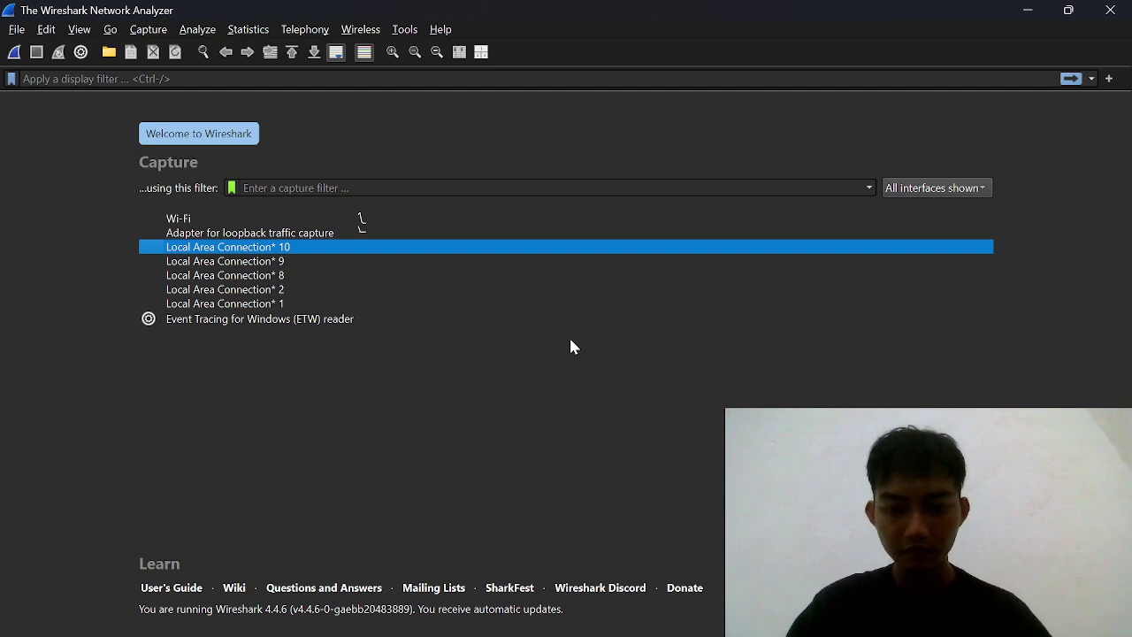
pyautogui.click(308, 236)
pyautogui.doubleClick(308, 235)
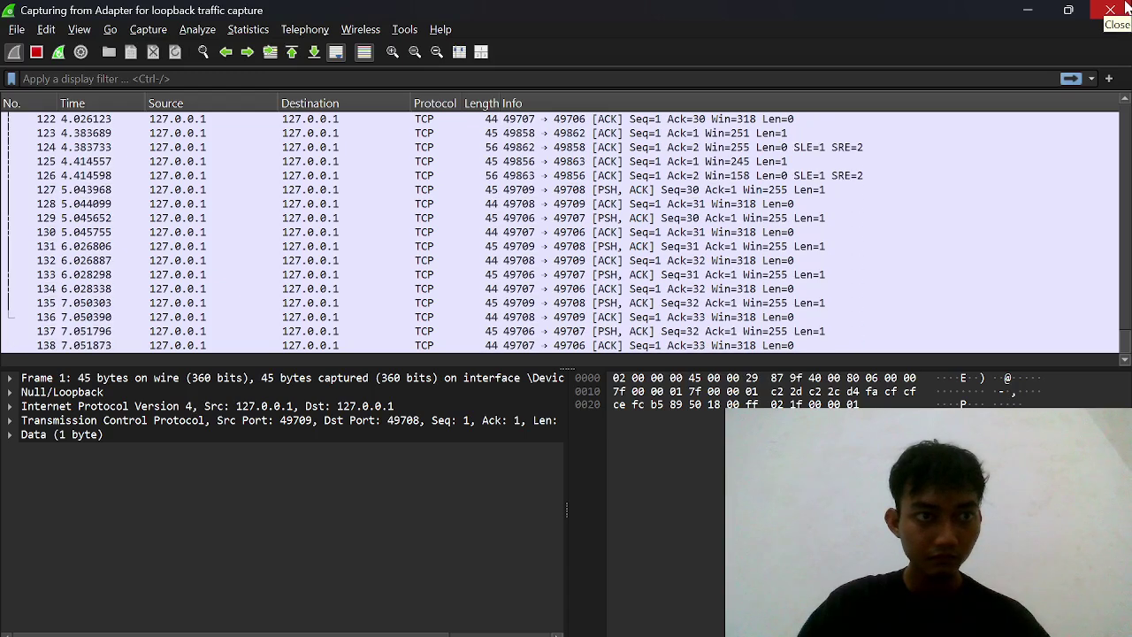
pyautogui.click(1127, 7)
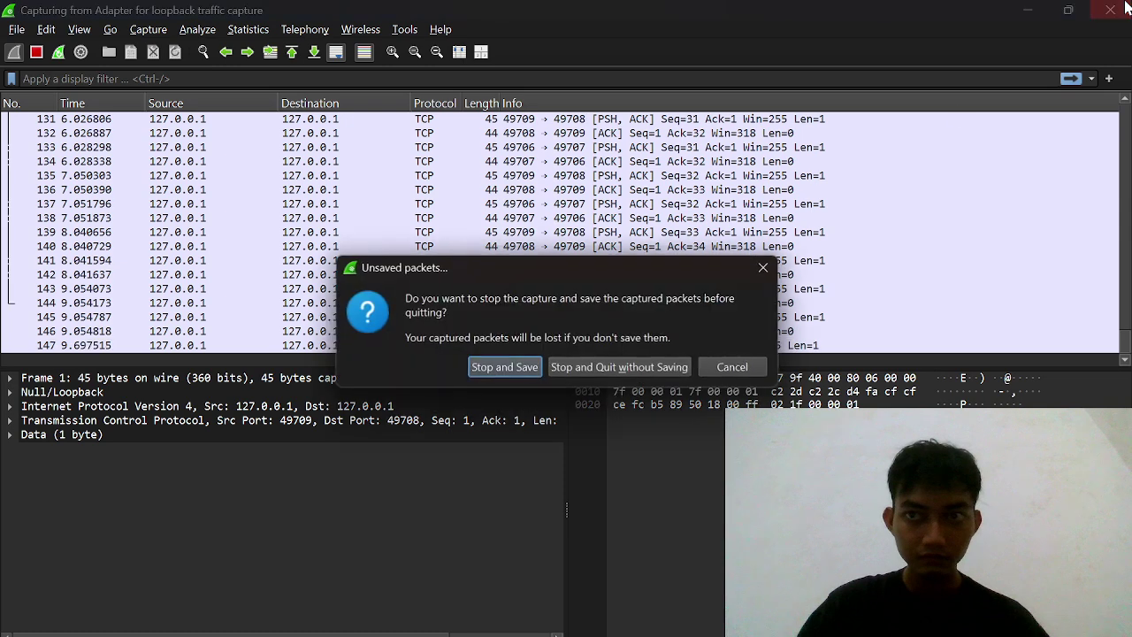
pyautogui.click(559, 368)
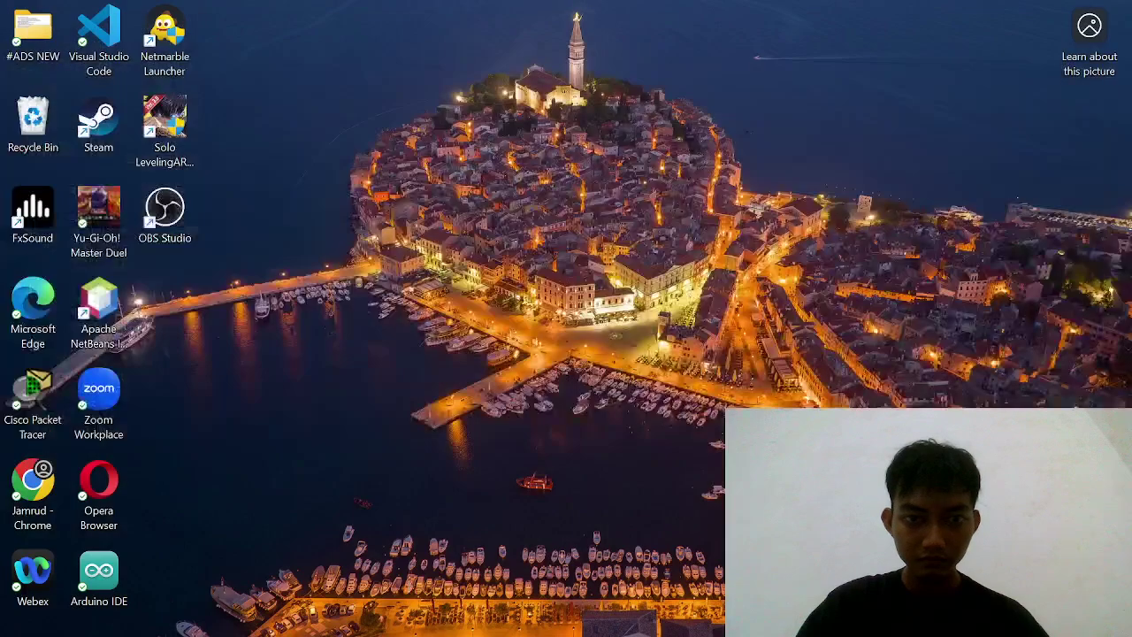
# - Launch Wireshark and start a new capture on the Wi-Fi interface
pyautogui.press('super+s')
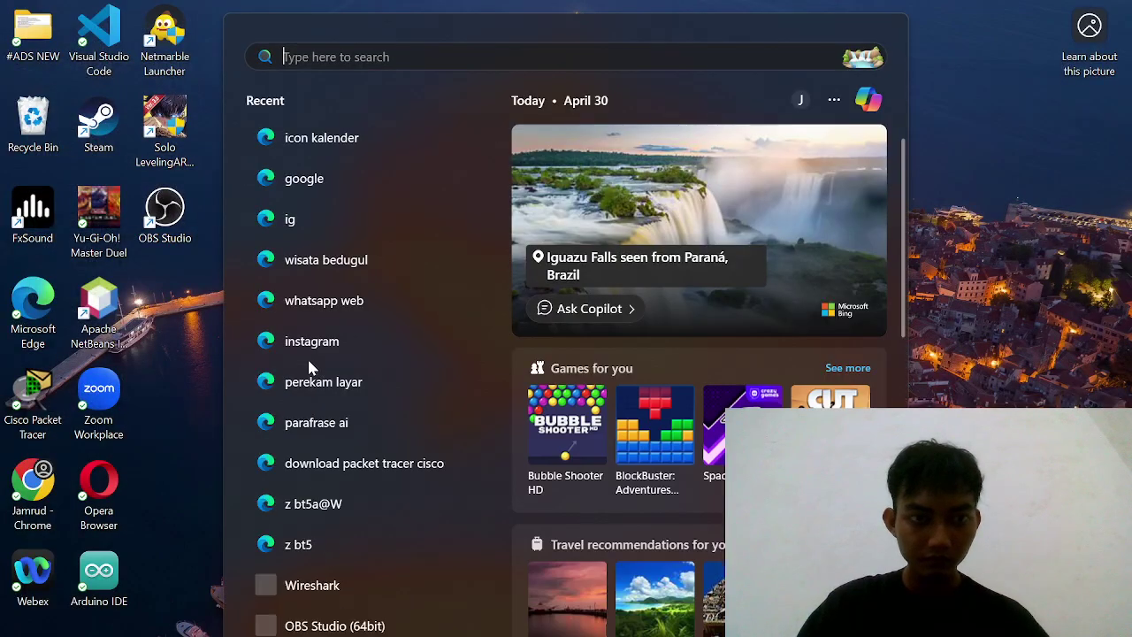
pyautogui.click(322, 601)
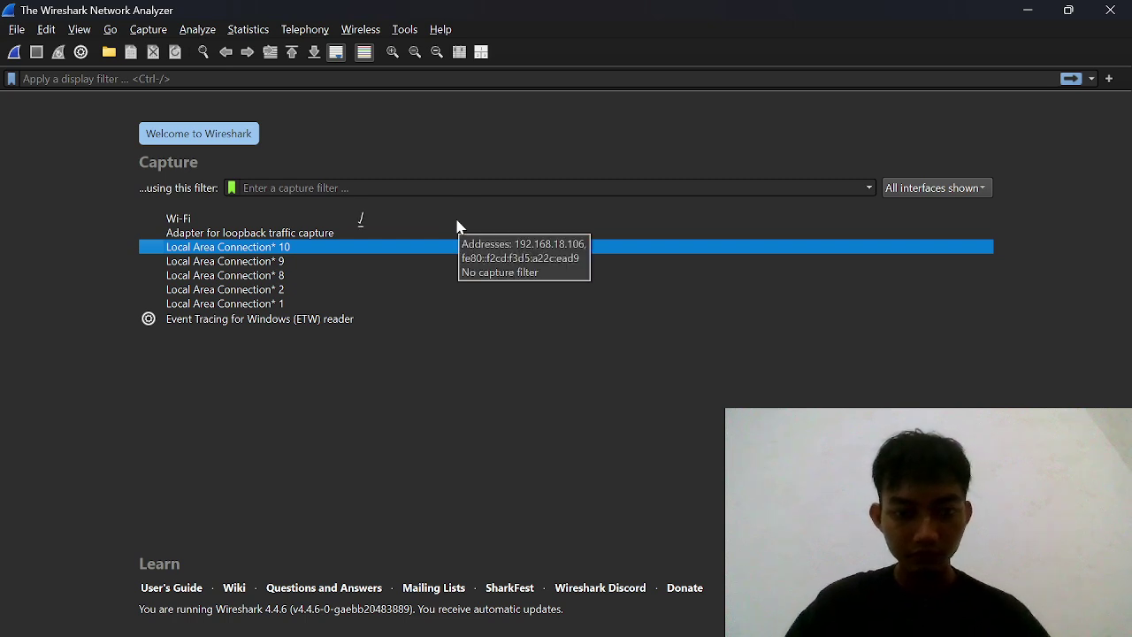
pyautogui.click(350, 219)
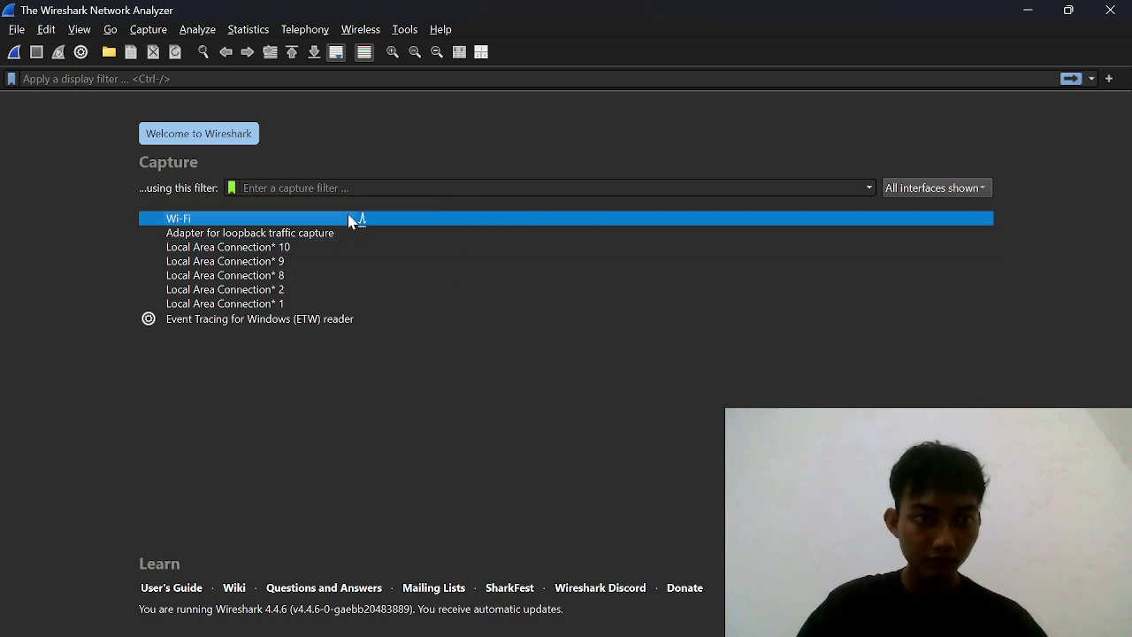
pyautogui.doubleClick(349, 219)
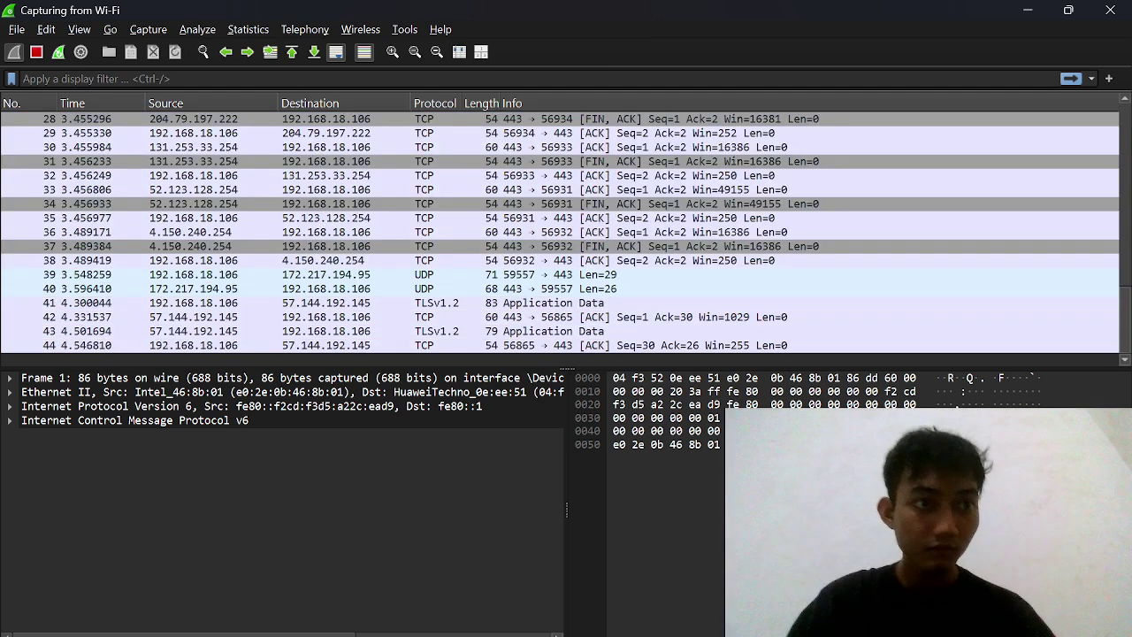
# - Fill the display filter with the previously used expression tcp.port==80
pyautogui.click(100, 76)
pyautogui.write('t')
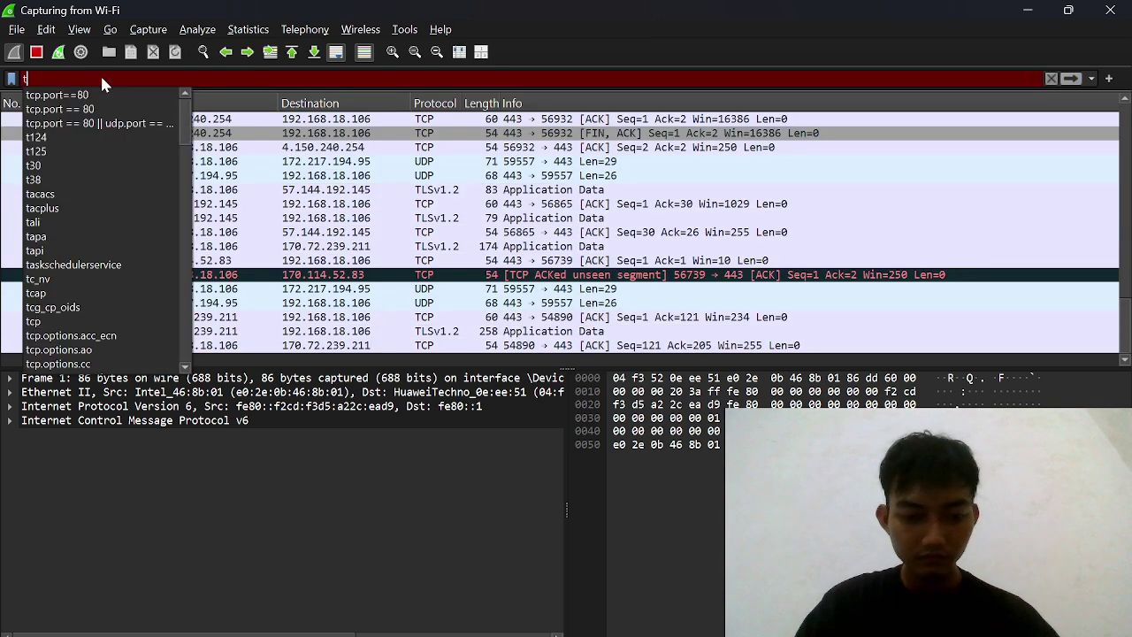
pyautogui.write('cp')
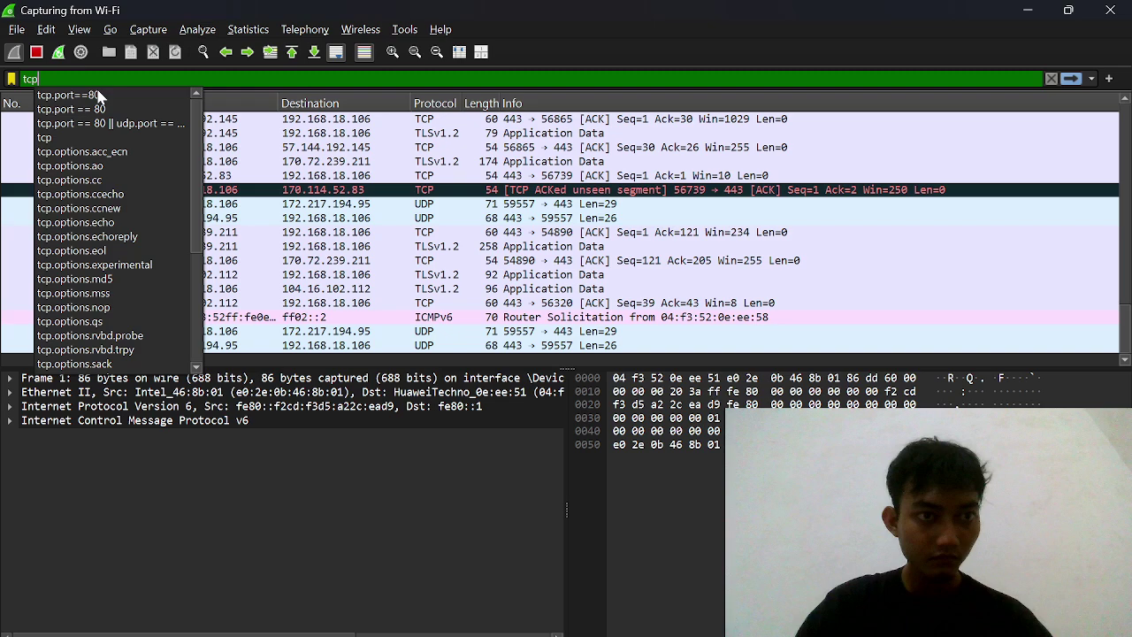
pyautogui.click(102, 94)
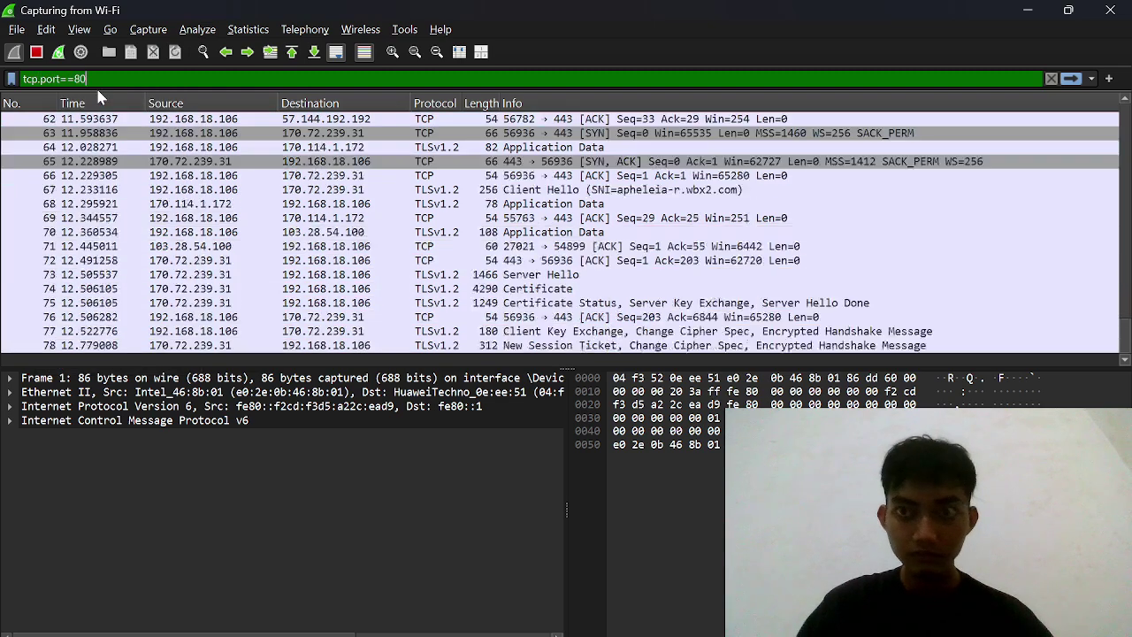
# - Save the tcp.port==80 display filter as a filter button labelled https and apply it to the running capture
pyautogui.click(1109, 79)
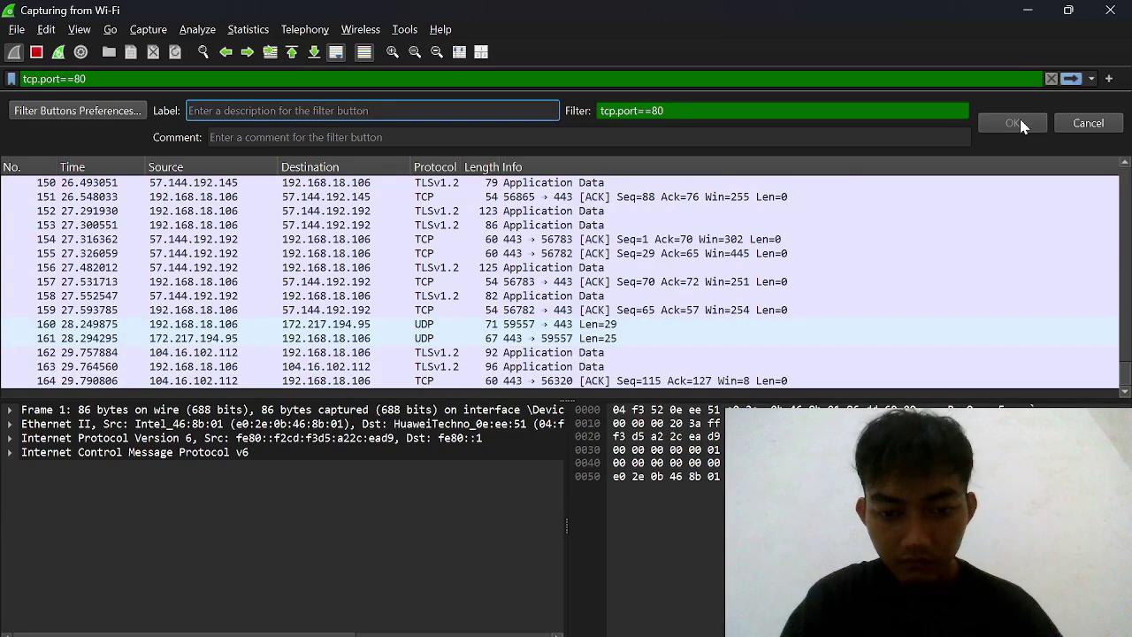
pyautogui.write('https')
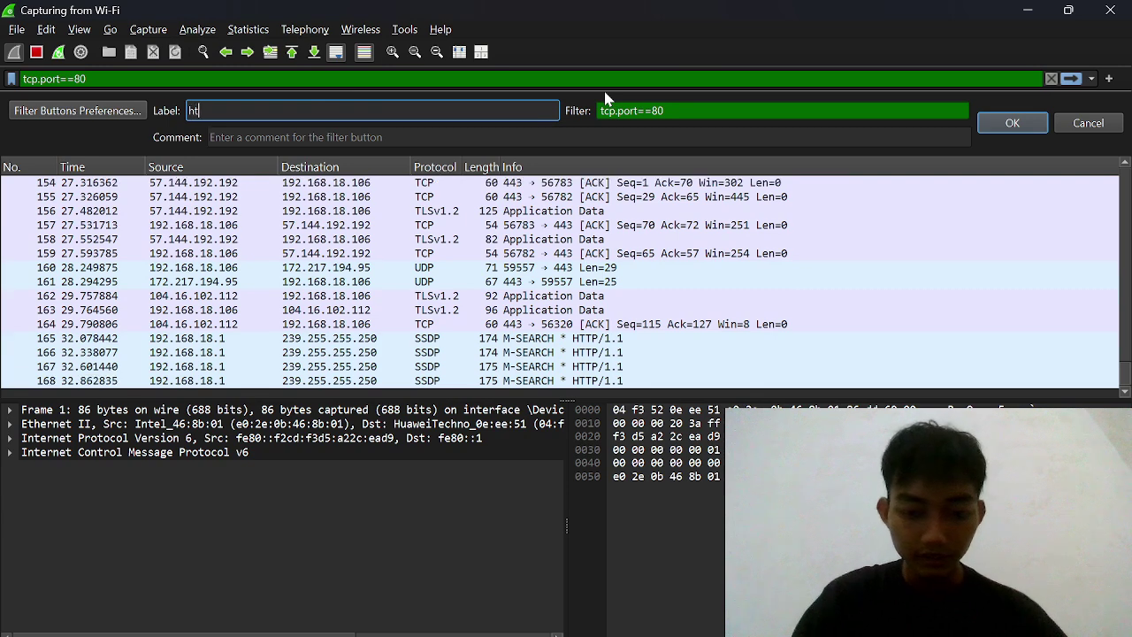
pyautogui.click(1013, 124)
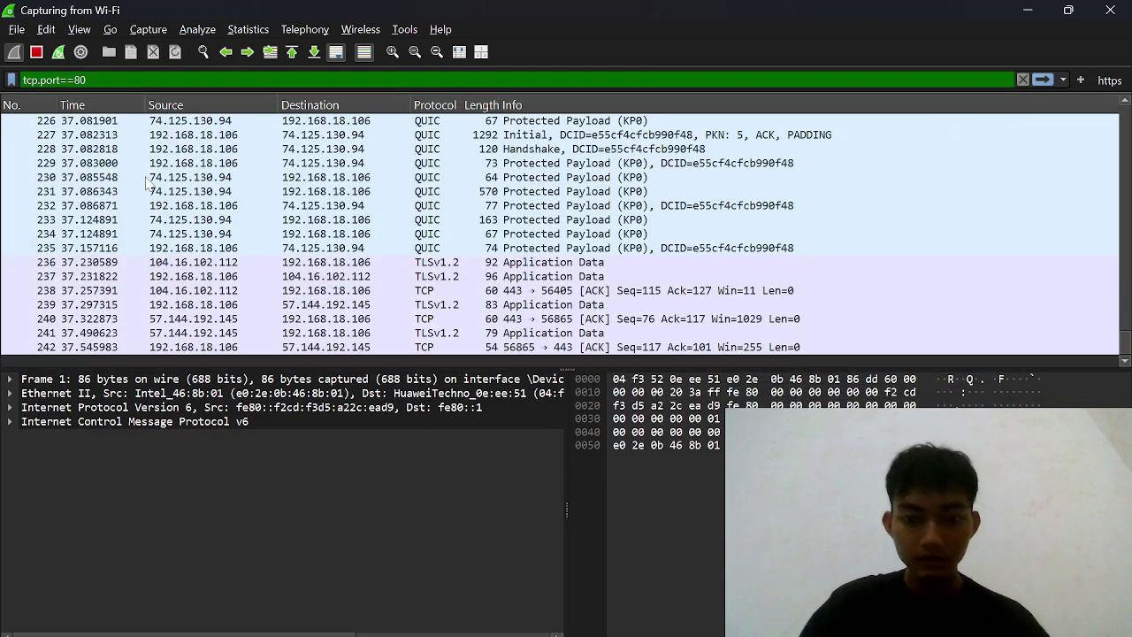
pyautogui.click(1107, 87)
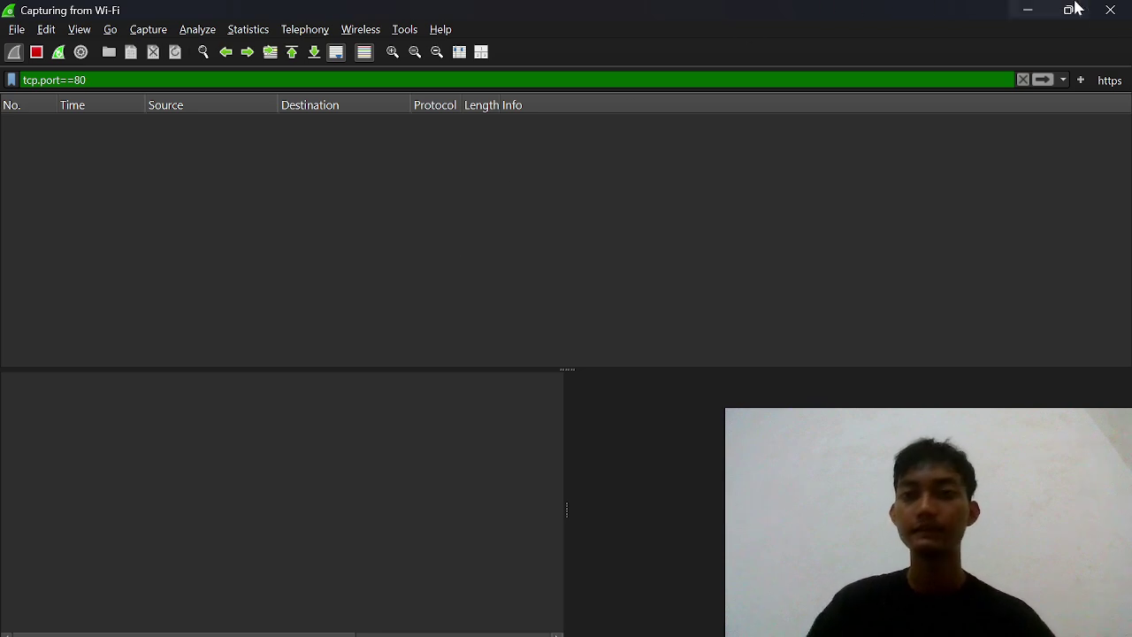
# - Stop the Wi-Fi capture and quit Wireshark without saving the captured packets
pyautogui.click(1103, 8)
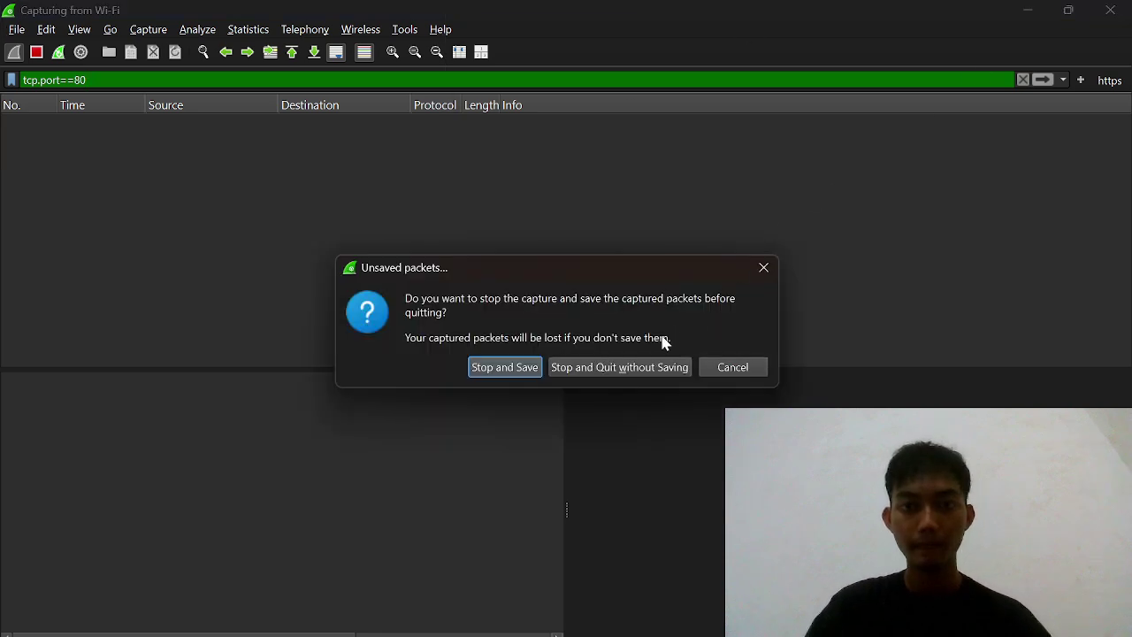
pyautogui.click(646, 369)
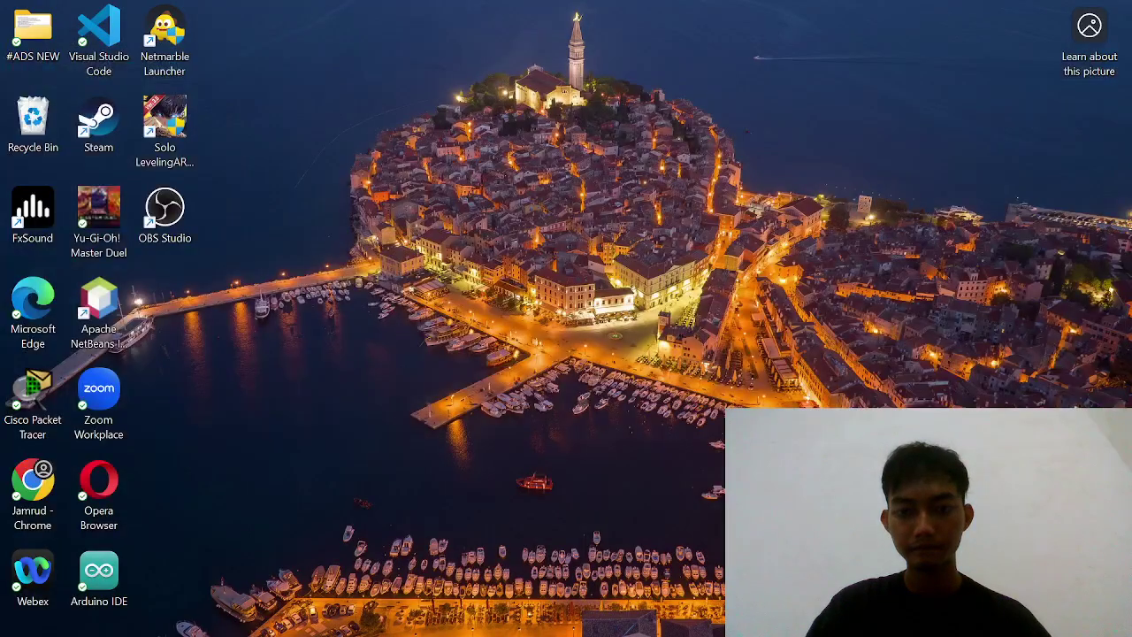